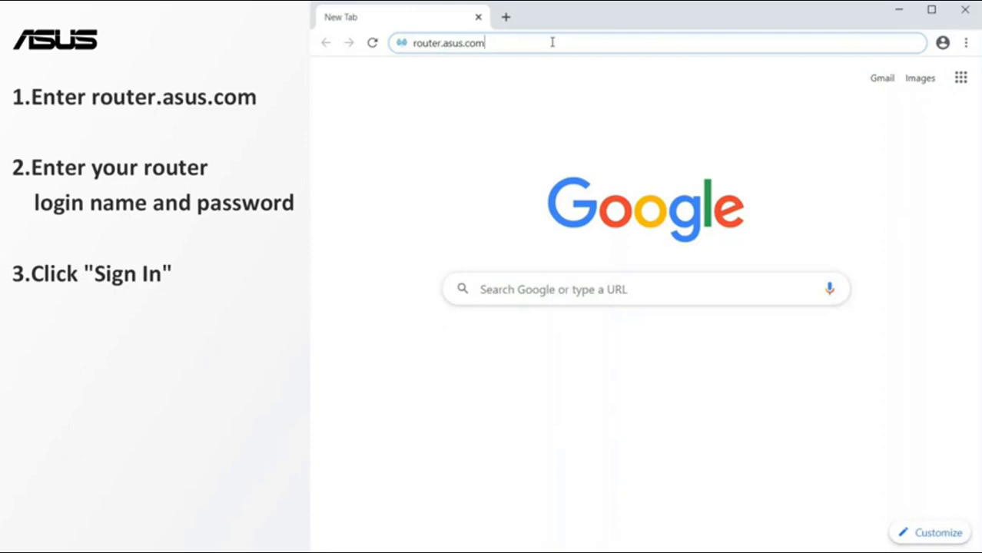
# - Load the router sign-in page and sign in with the admin credentials
pyautogui.moveTo(479, 44); pyautogui.dragTo(411, 48)
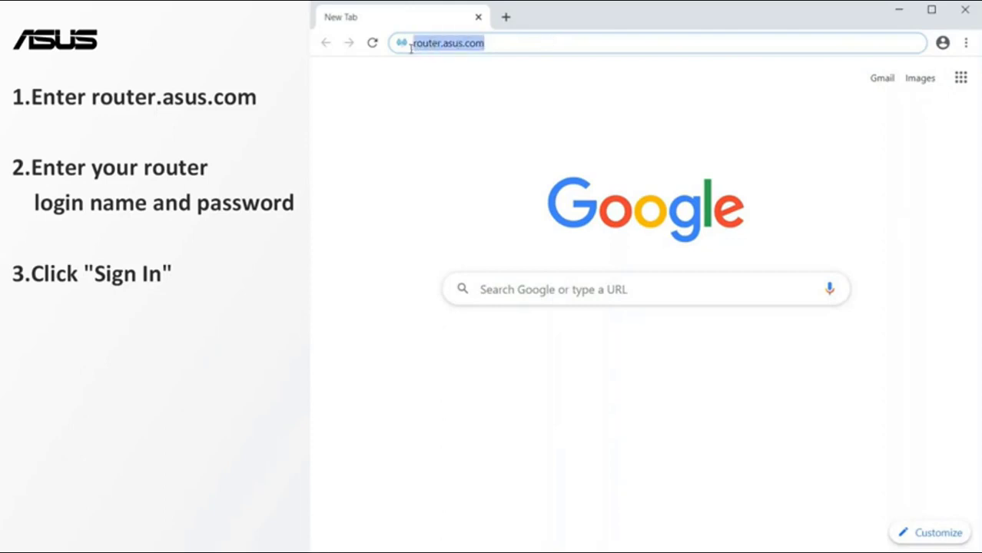
pyautogui.press('Return')
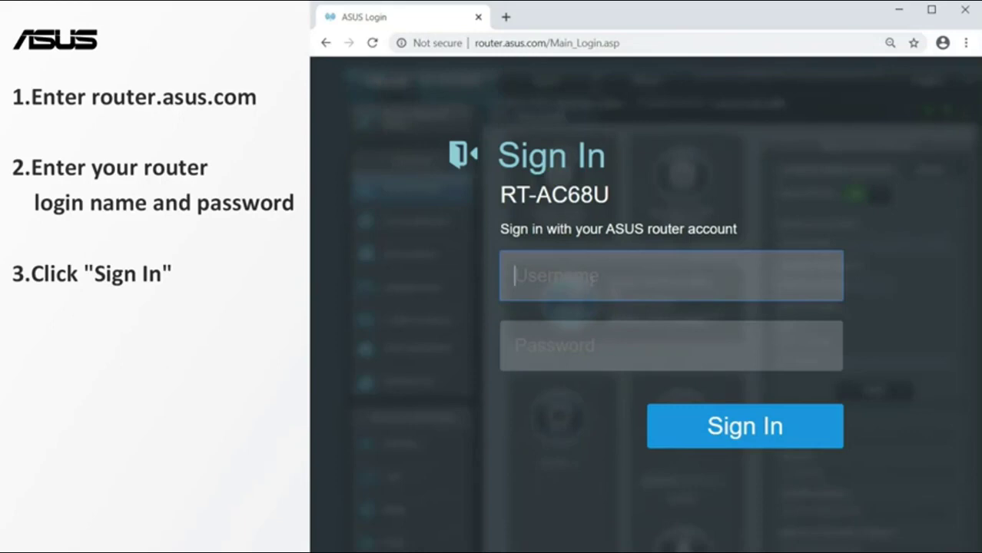
pyautogui.write('ad')
pyautogui.write('min')
pyautogui.press('Tab')
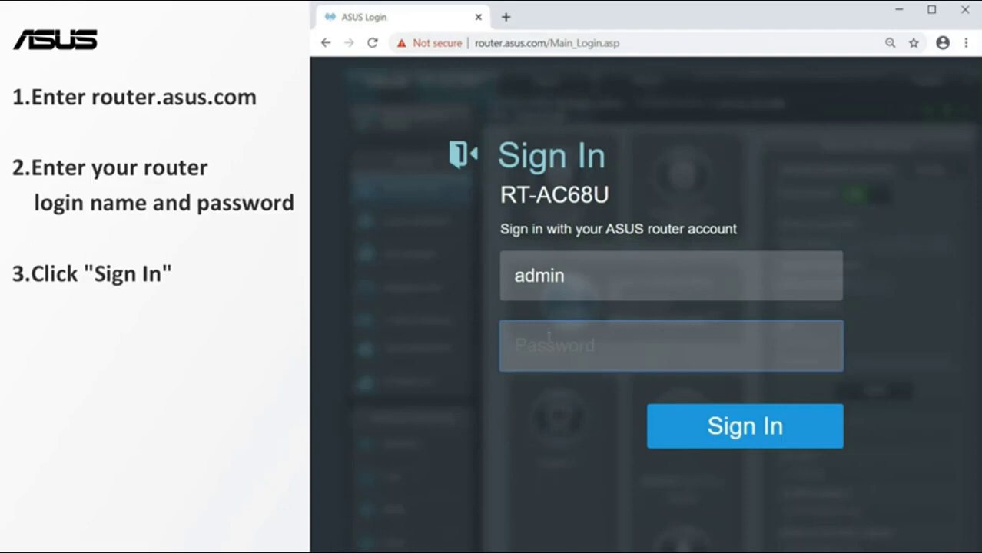
pyautogui.click(696, 438)
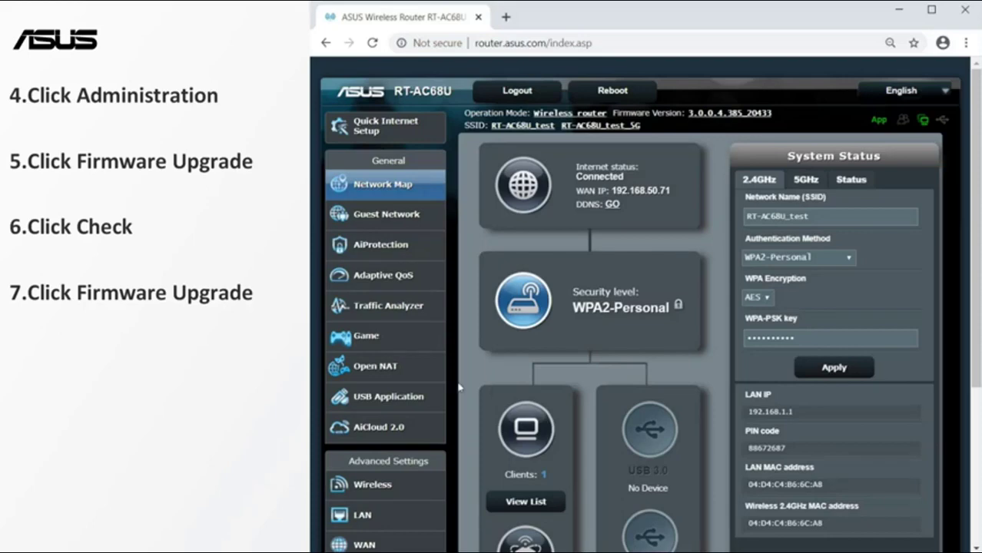
pyautogui.scroll(-2, 460, 388)
pyautogui.scroll(-1, 459, 388)
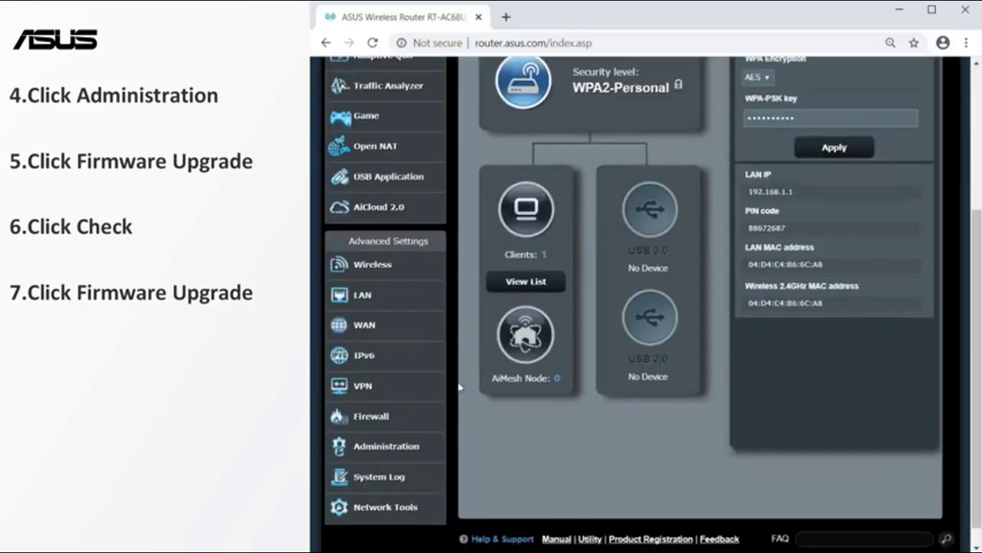
# - From Administration > Firmware Upgrade, check online and start upgrading to firmware 3.0.0.4.385_20490
pyautogui.click(403, 452)
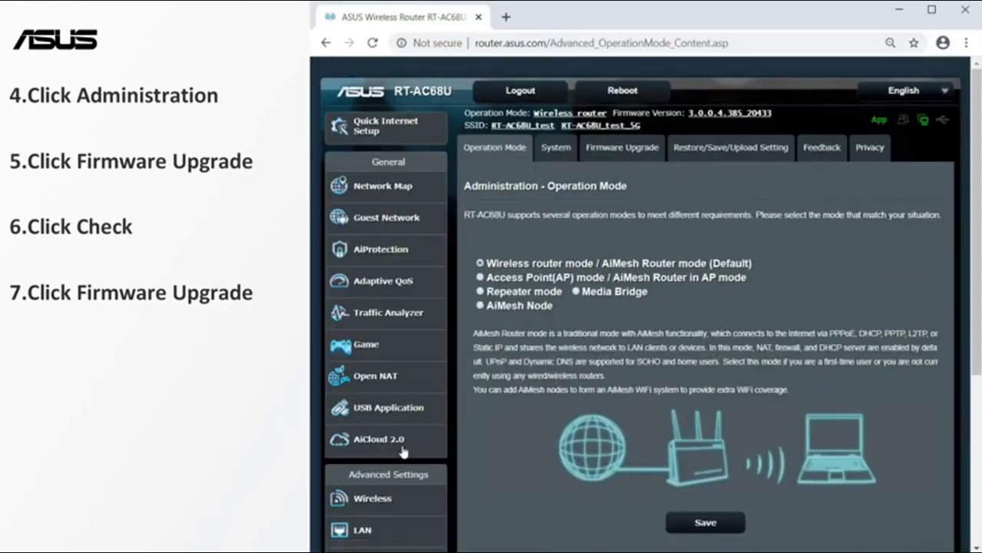
pyautogui.click(634, 155)
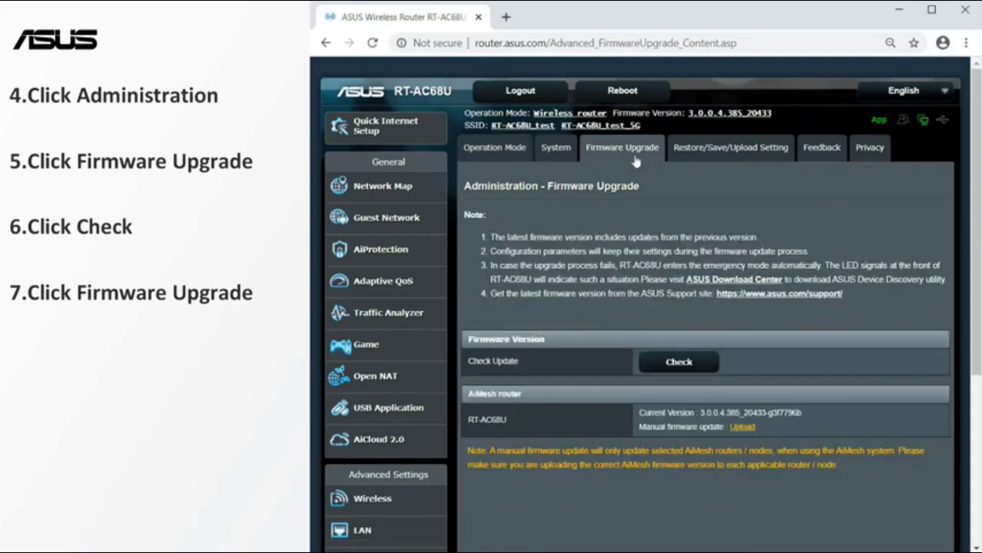
pyautogui.click(698, 372)
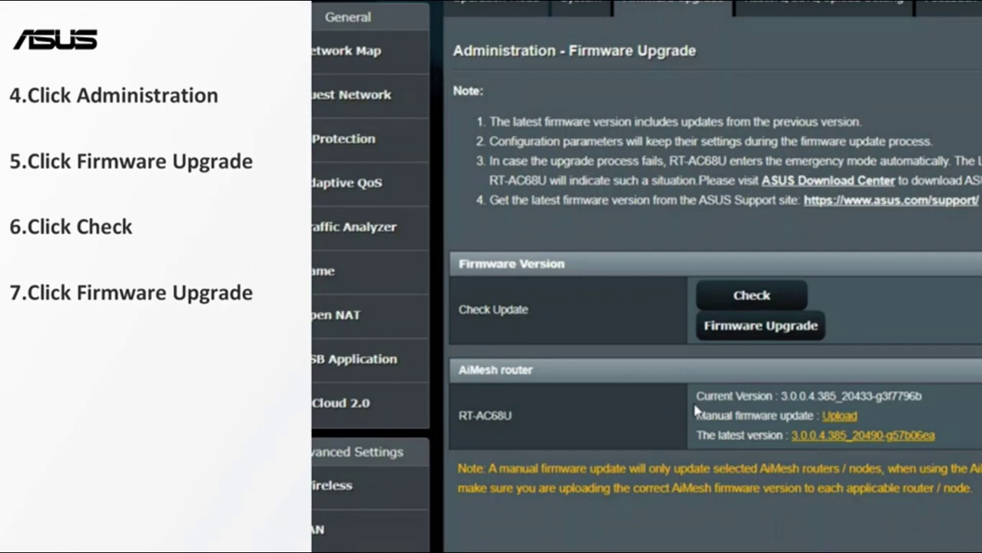
pyautogui.click(791, 339)
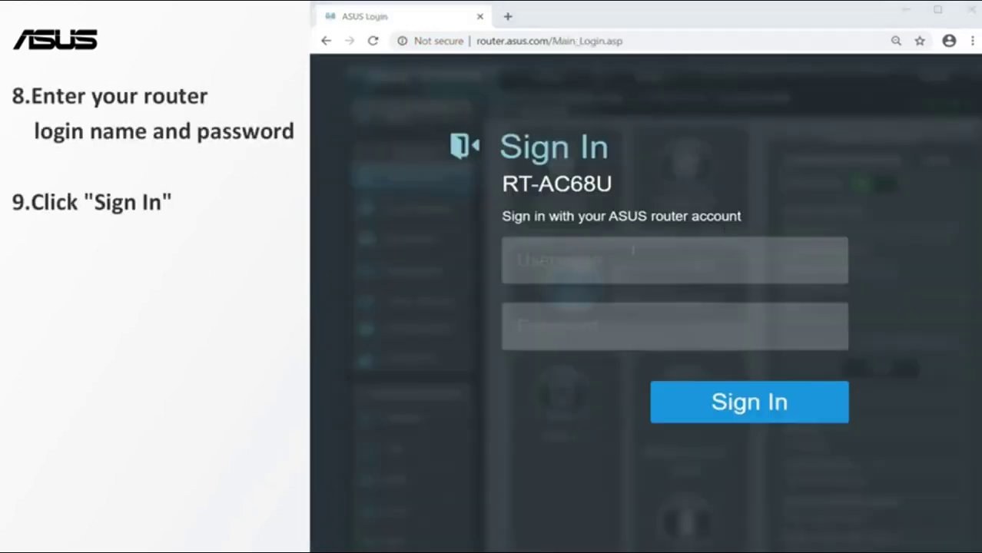
# - Sign back in with the admin credentials after the upgrade finishes
pyautogui.click(624, 263)
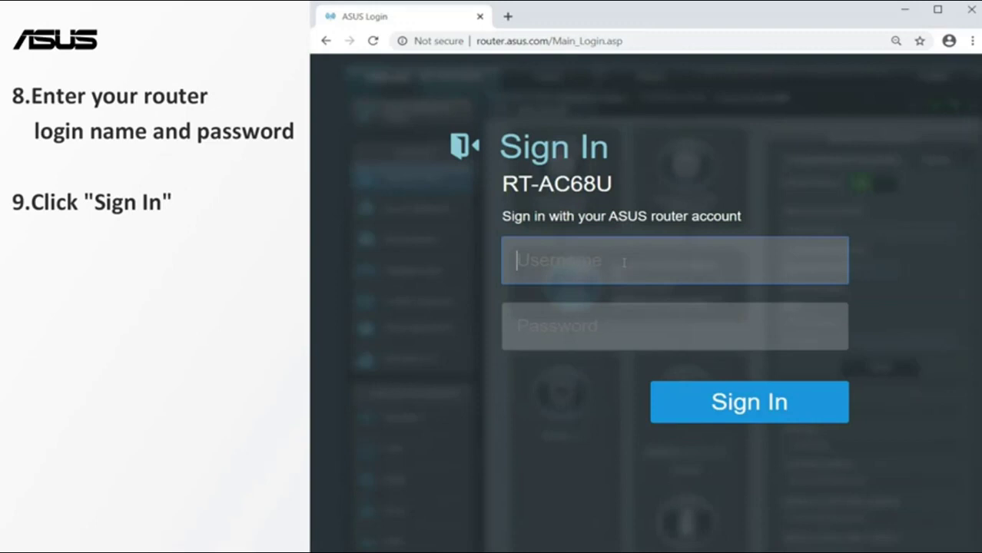
pyautogui.write('admin')
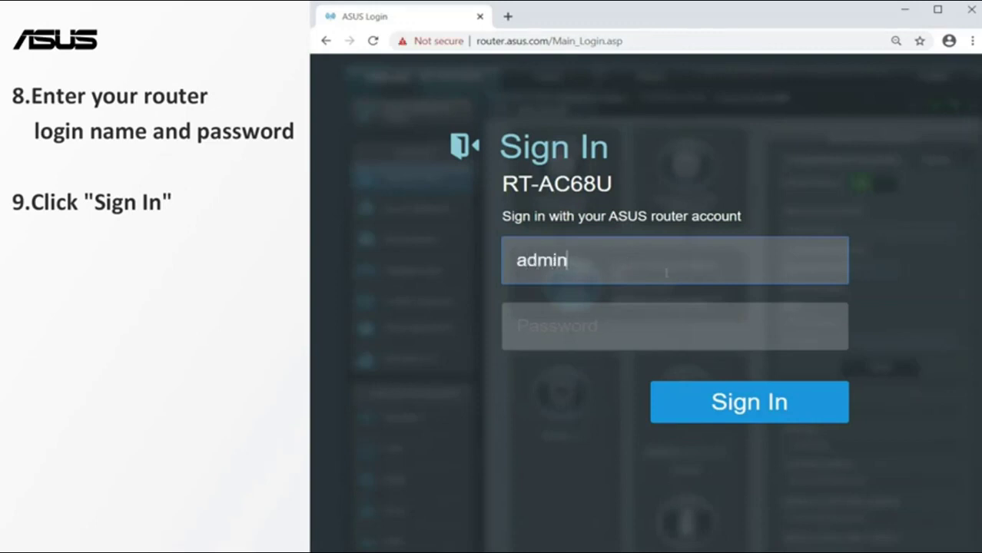
pyautogui.press('Tab')
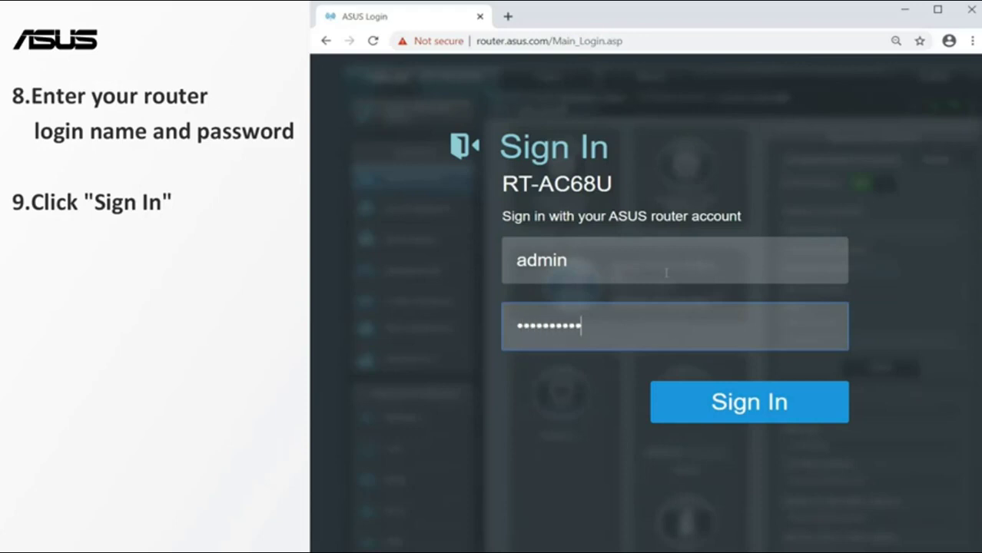
pyautogui.click(696, 403)
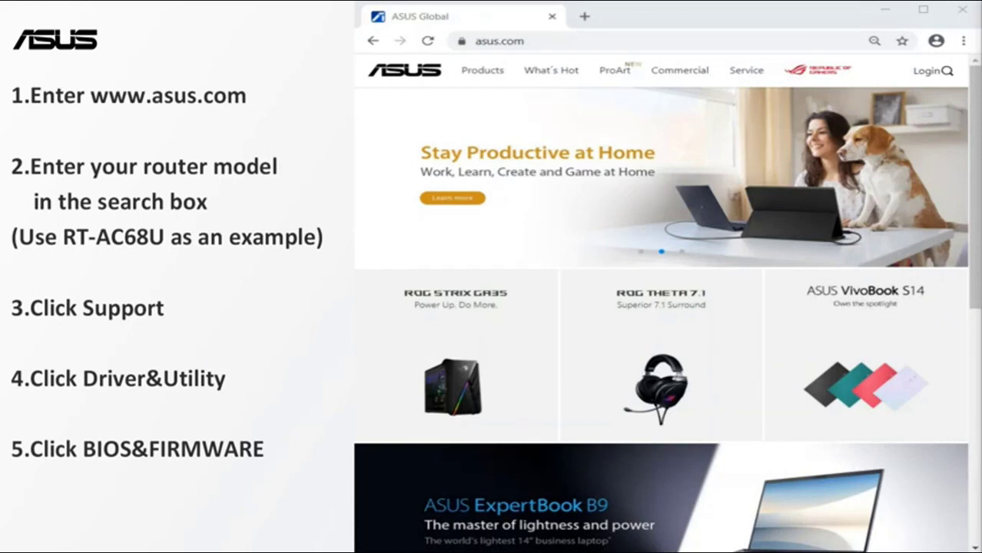
# - Search the ASUS site for the RT-AC68U and reach its support driver and tool downloads
pyautogui.click(739, 43)
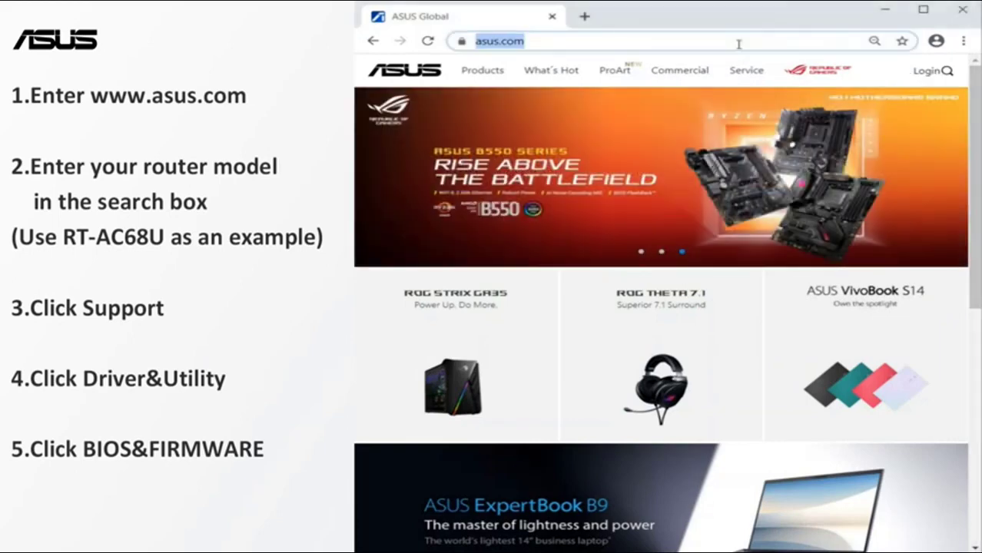
pyautogui.click(738, 44)
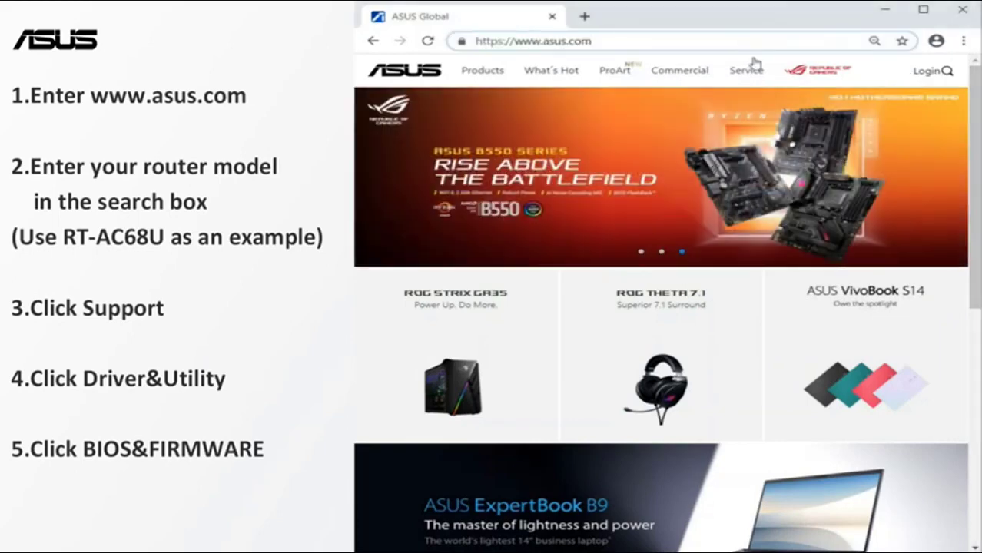
pyautogui.click(948, 71)
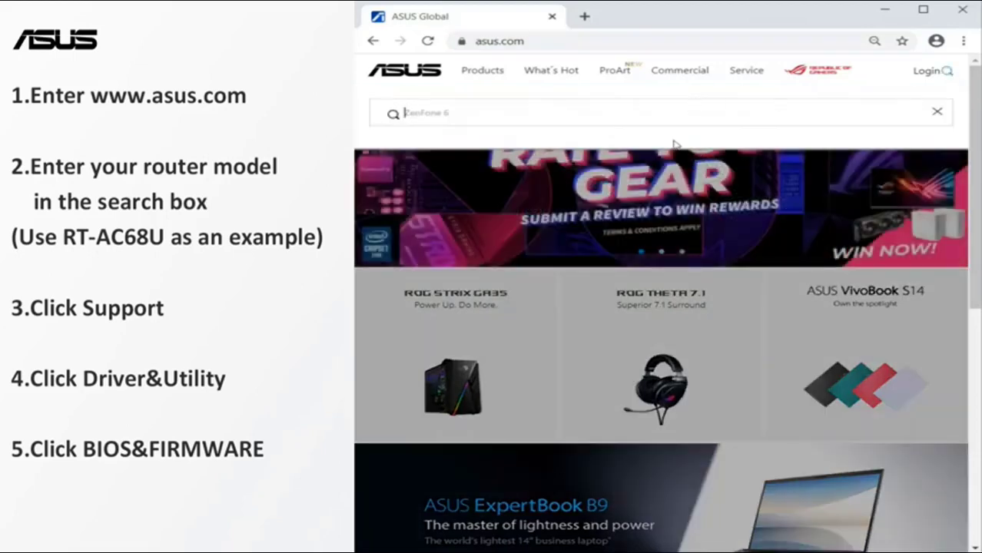
pyautogui.write('rt-a')
pyautogui.write('c68u')
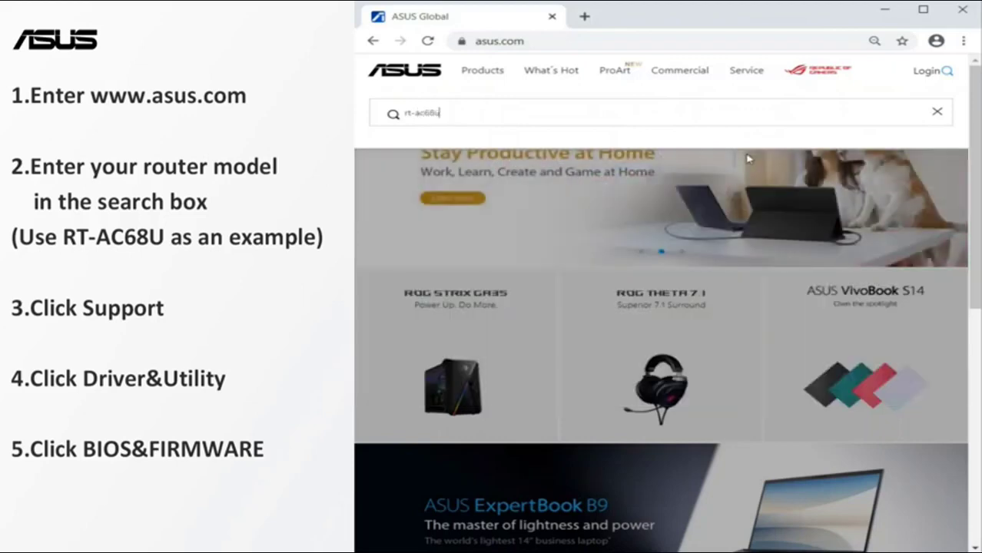
pyautogui.press('Return')
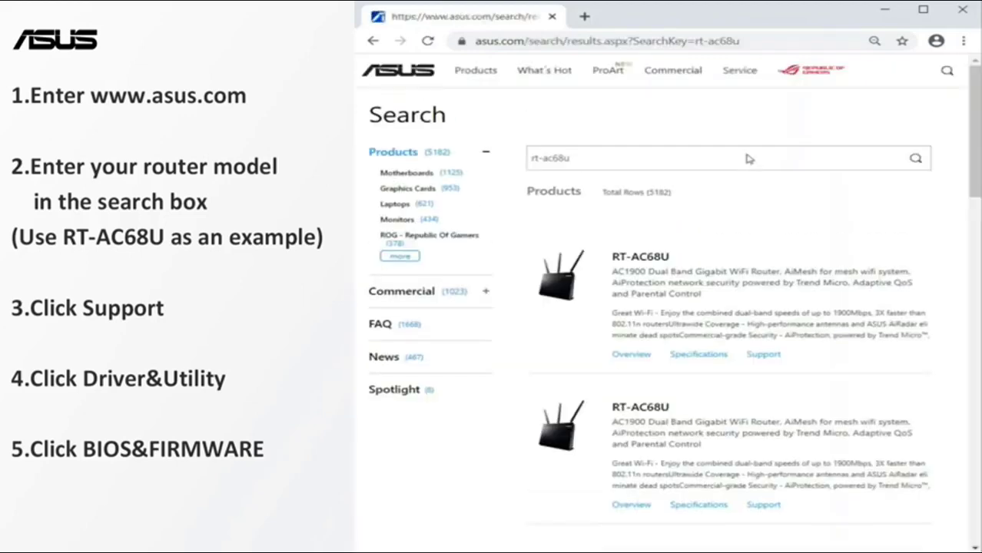
pyautogui.click(758, 356)
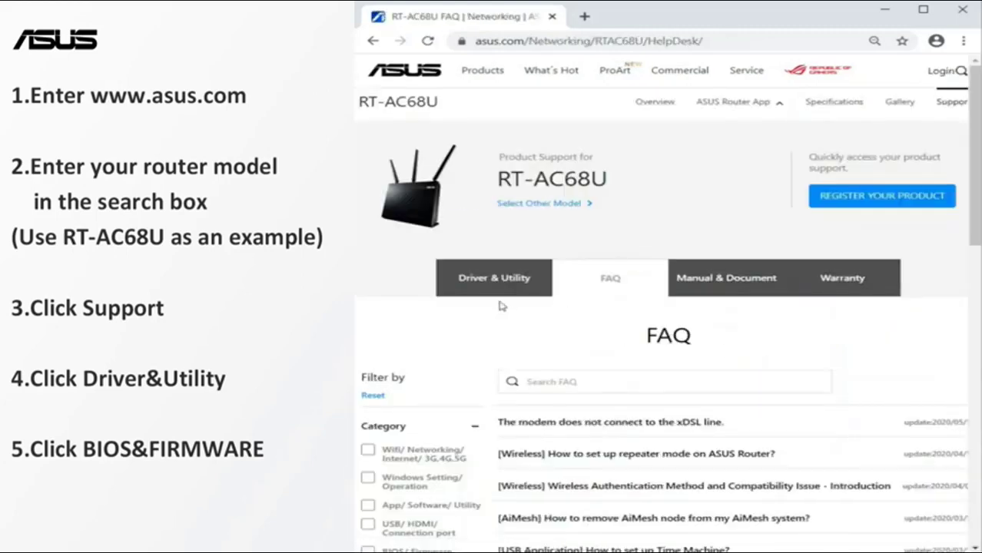
pyautogui.click(492, 294)
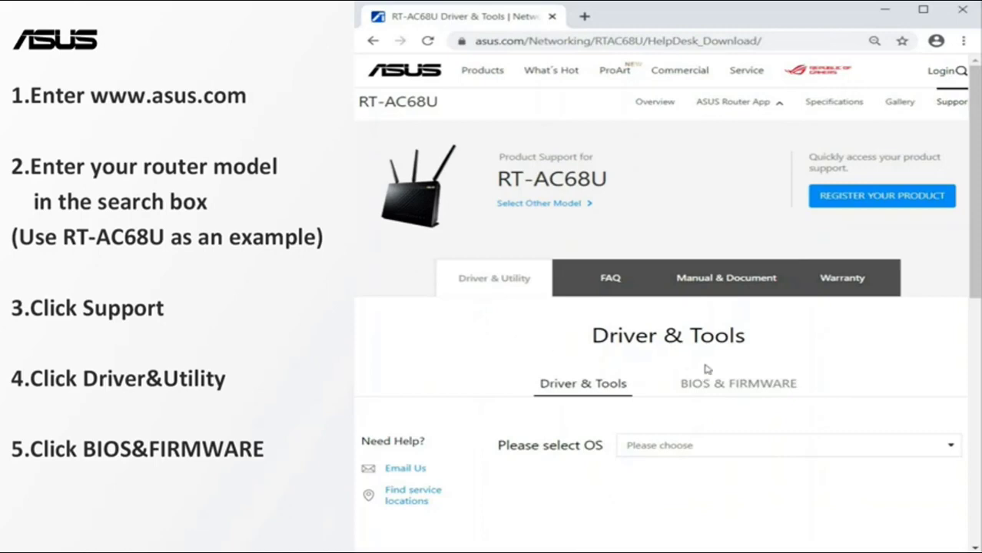
# - Download the latest firmware 3.0.0.4.385.20490 zip and show it in the Downloads folder
pyautogui.click(729, 383)
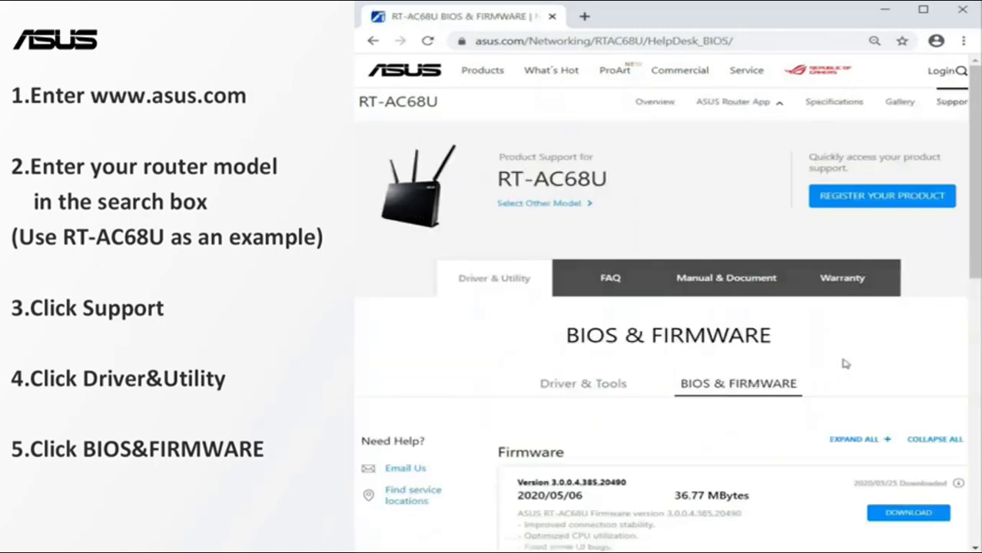
pyautogui.scroll(-3, 842, 362)
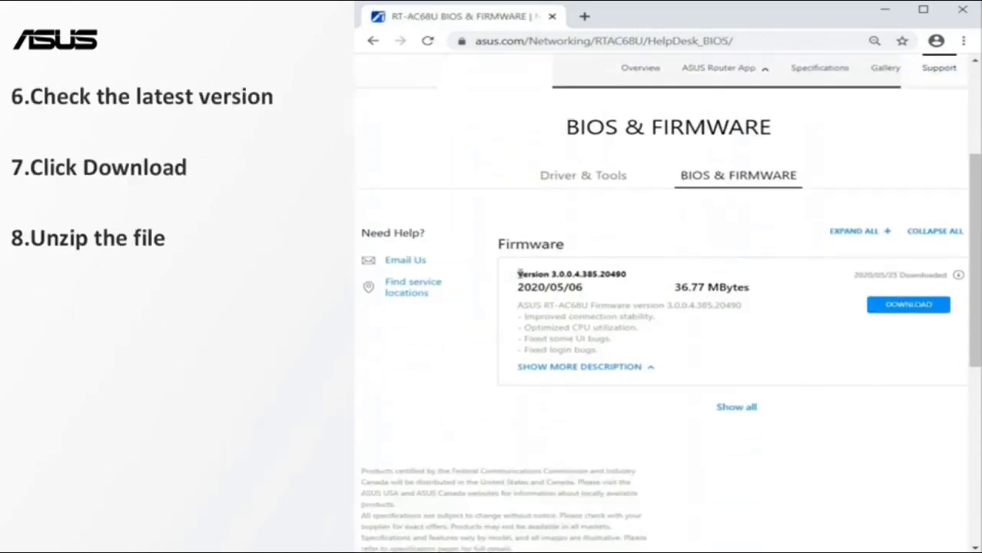
pyautogui.moveTo(519, 274); pyautogui.dragTo(623, 274)
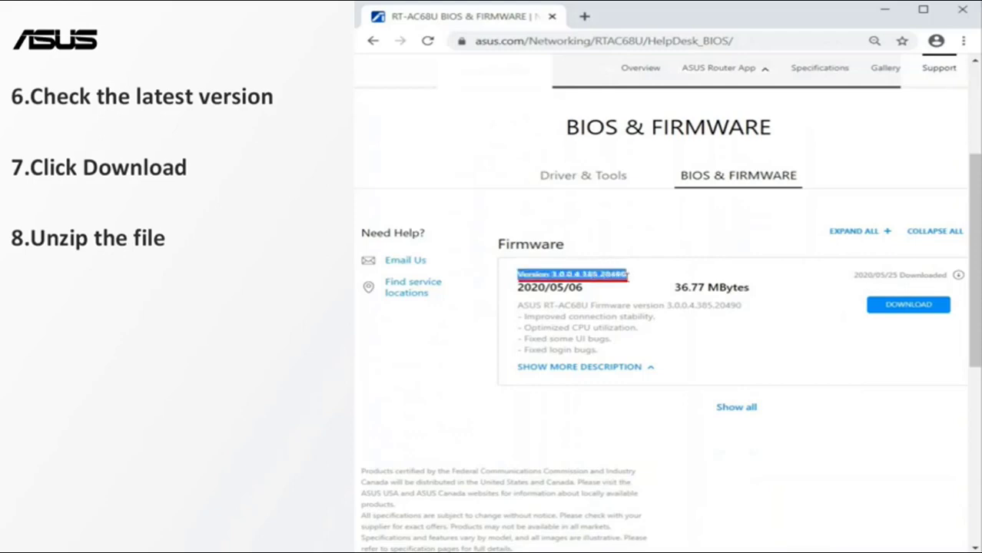
pyautogui.click(901, 311)
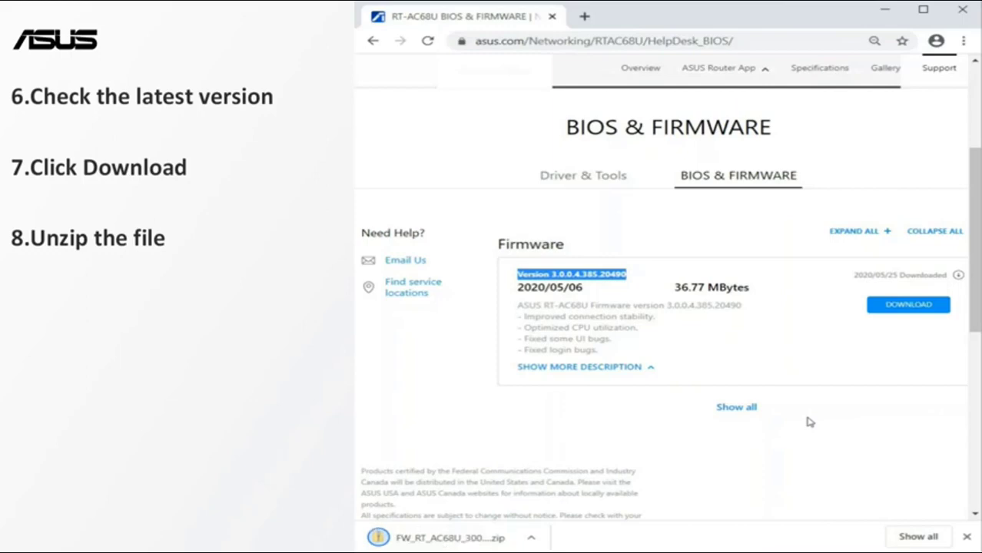
pyautogui.click(531, 538)
pyautogui.click(561, 489)
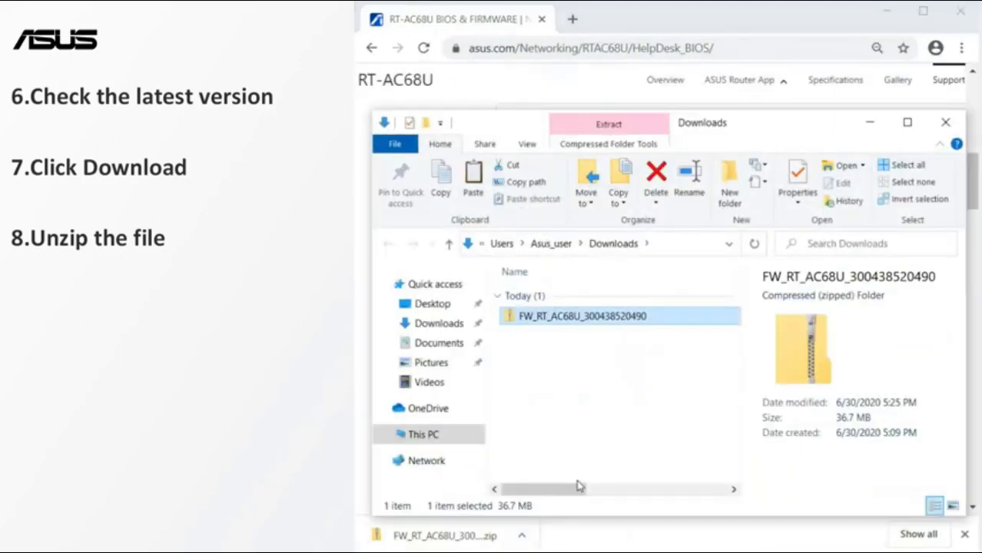
# - Extract the firmware zip into Downloads and select the RT-AC68U .trx file in Firmware_Release
pyautogui.click(639, 146)
pyautogui.click(608, 177)
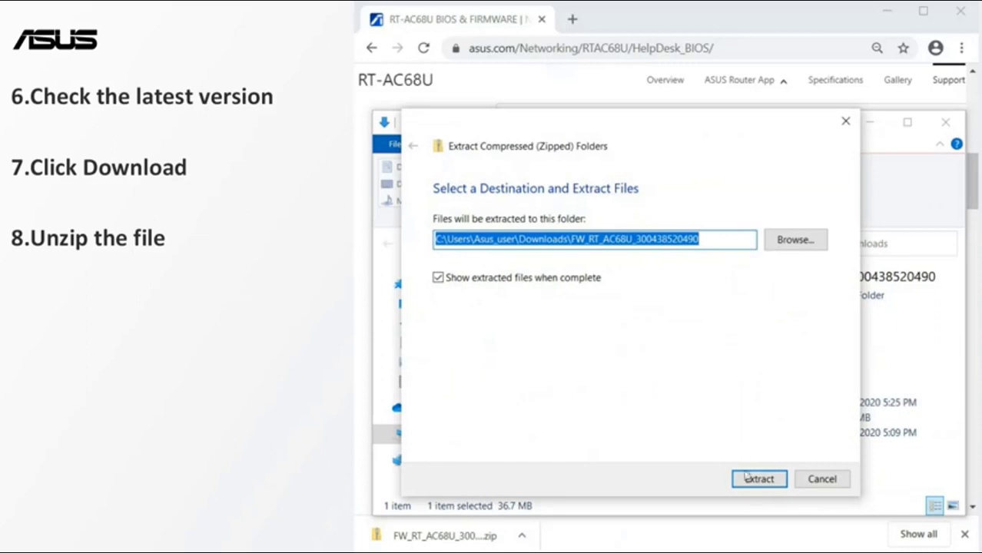
pyautogui.click(750, 480)
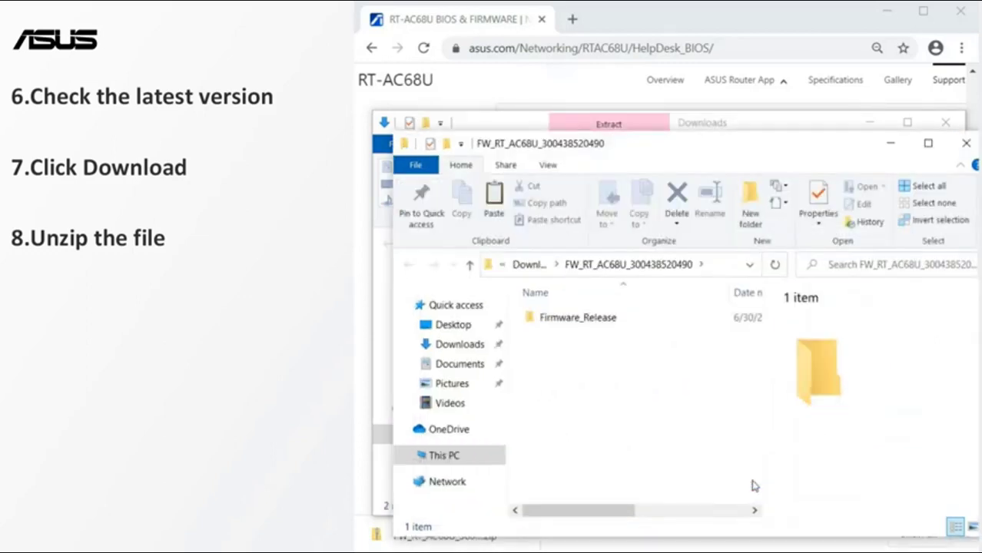
pyautogui.doubleClick(611, 321)
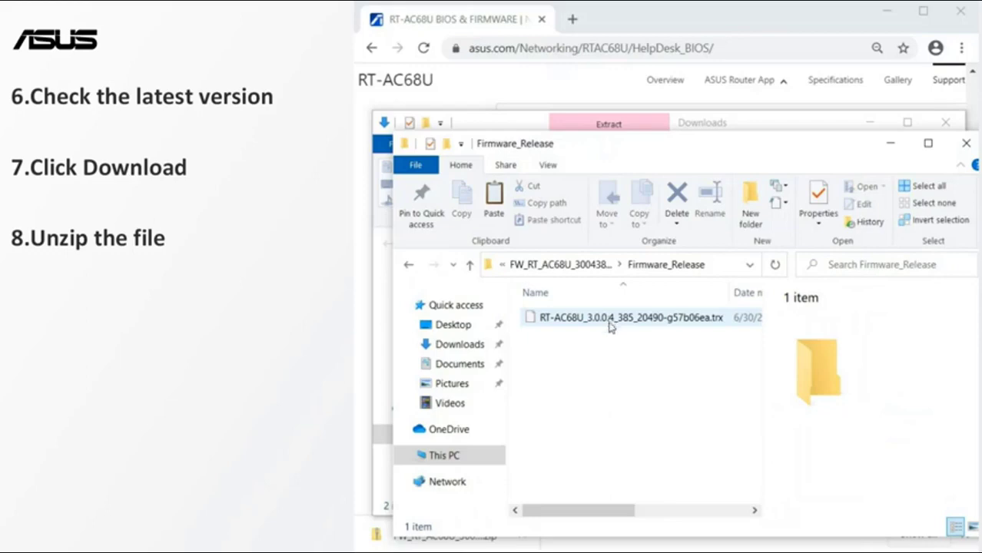
pyautogui.click(611, 322)
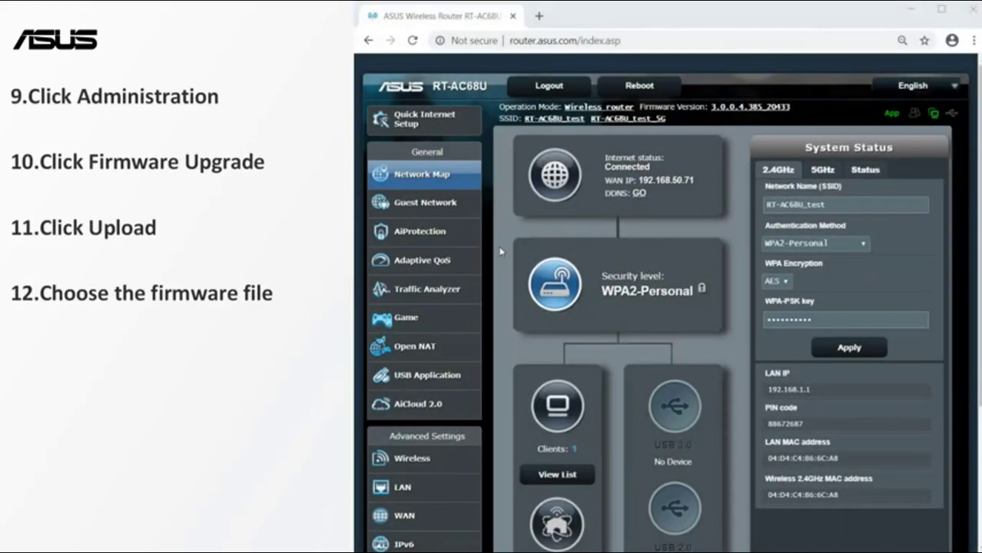
pyautogui.scroll(-1, 500, 251)
pyautogui.scroll(-2, 501, 256)
pyautogui.scroll(-1, 498, 300)
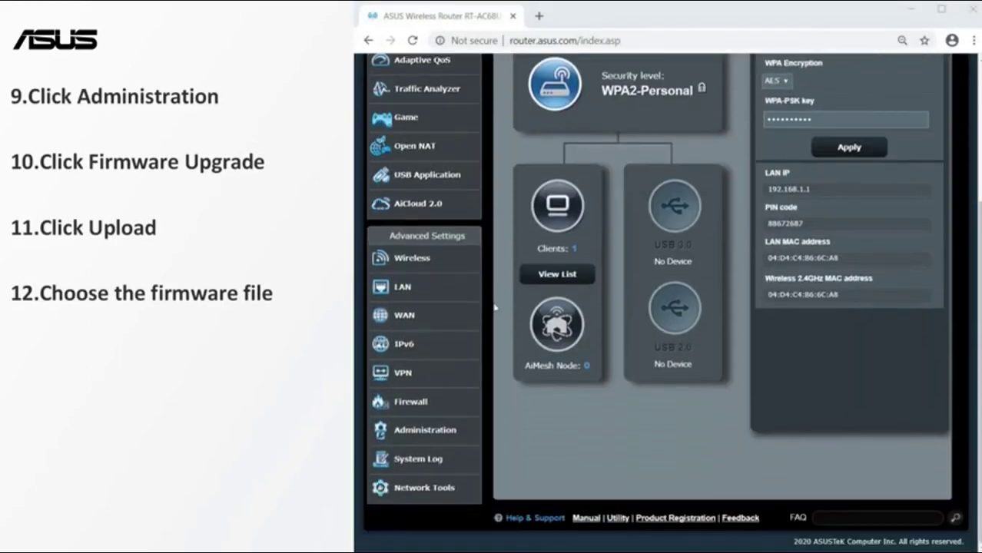
# - Upload the .trx file from Downloads > Firmware_Release through Administration > Firmware Upgrade to start the manual upgrade
pyautogui.click(452, 444)
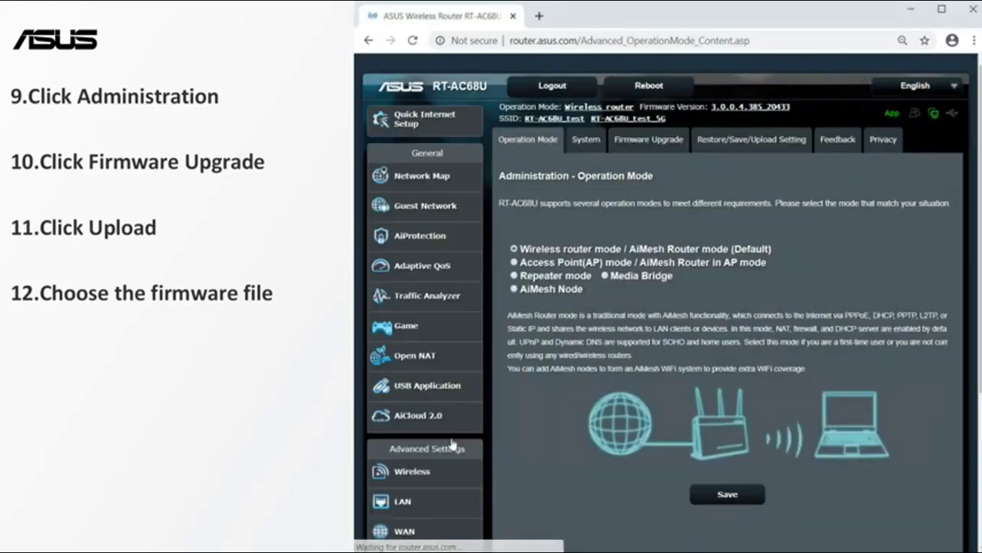
pyautogui.click(649, 153)
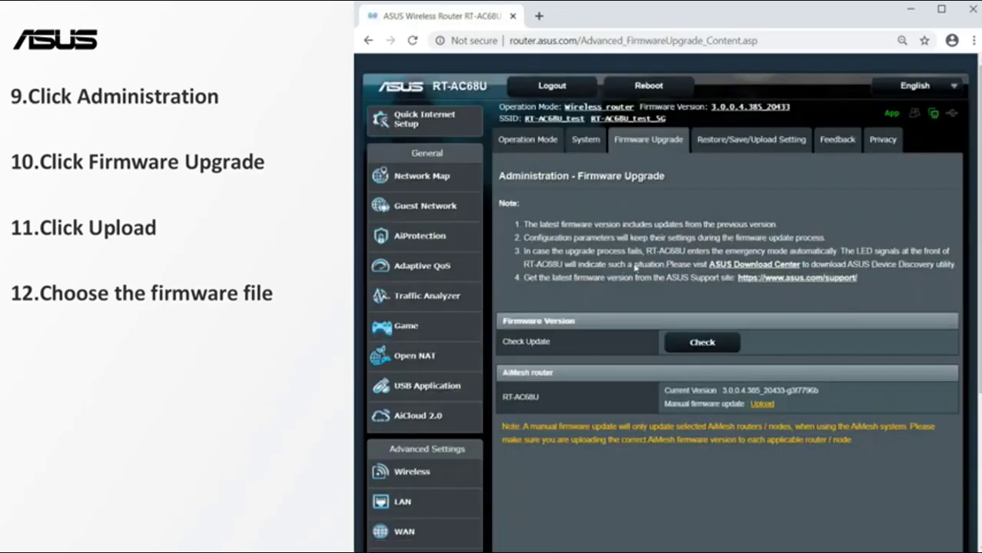
pyautogui.click(762, 408)
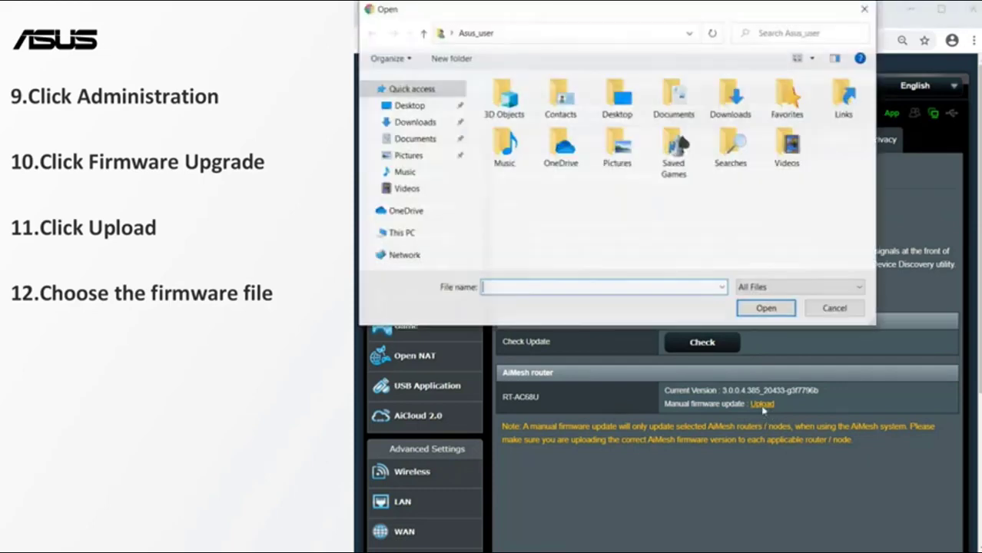
pyautogui.click(417, 125)
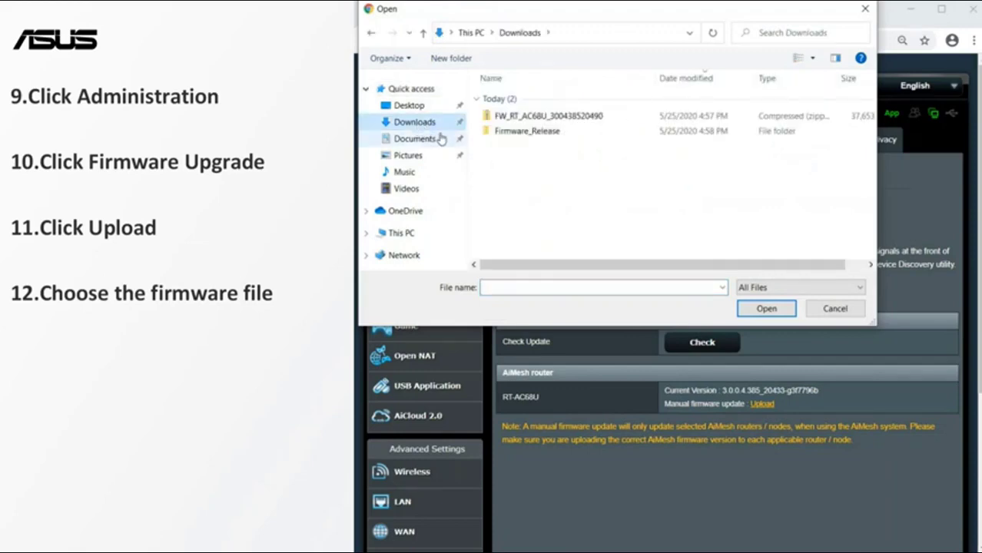
pyautogui.doubleClick(527, 132)
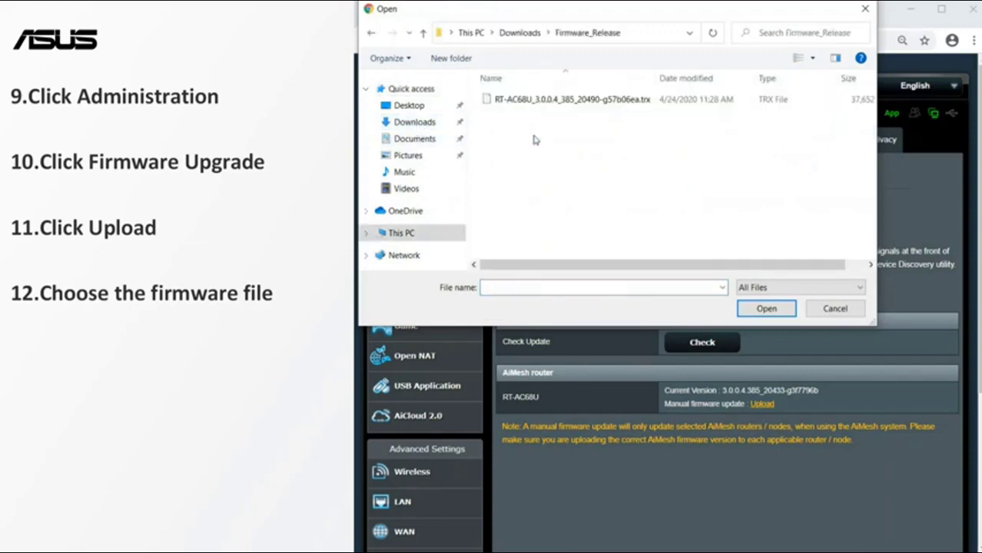
pyautogui.doubleClick(582, 102)
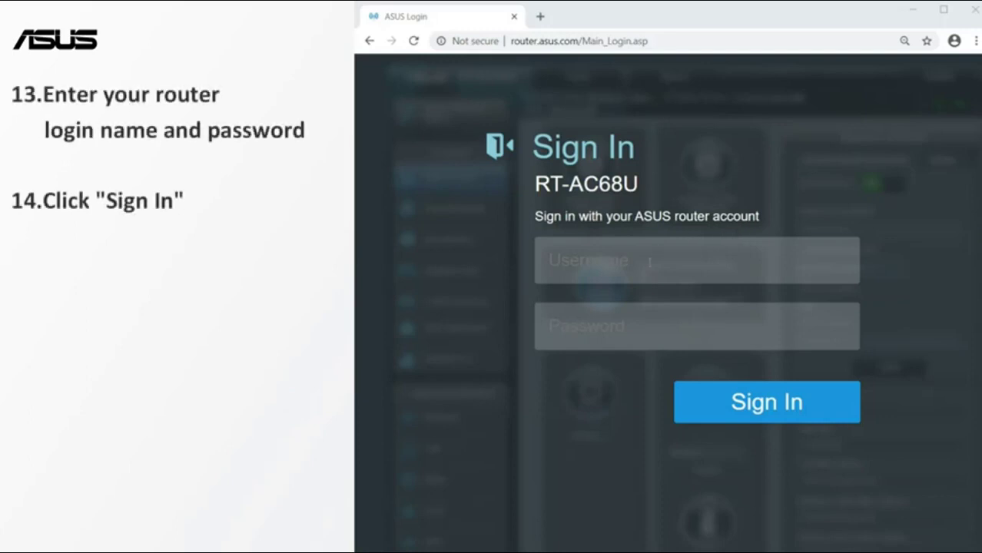
# - Sign back in with the admin credentials once the manual upgrade completes
pyautogui.click(650, 262)
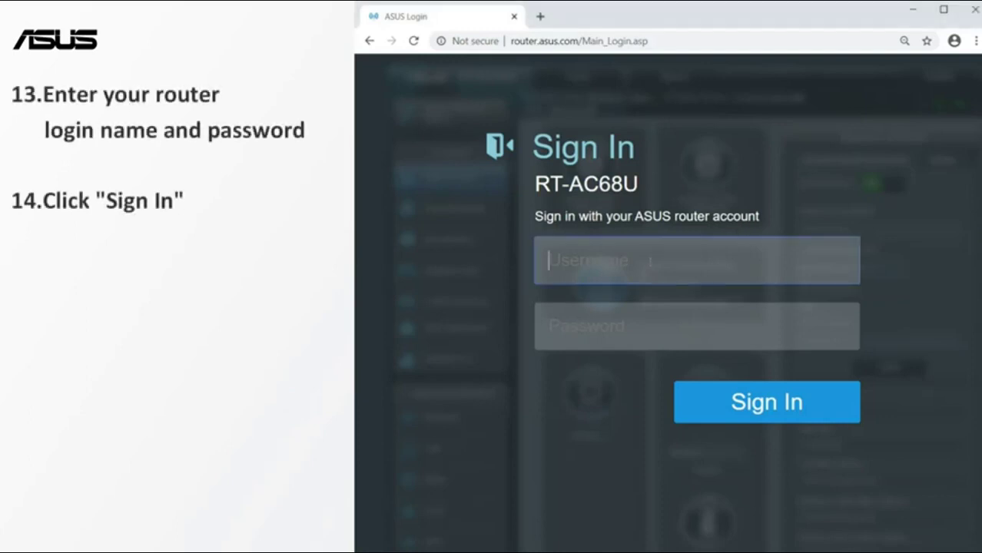
pyautogui.write('admin')
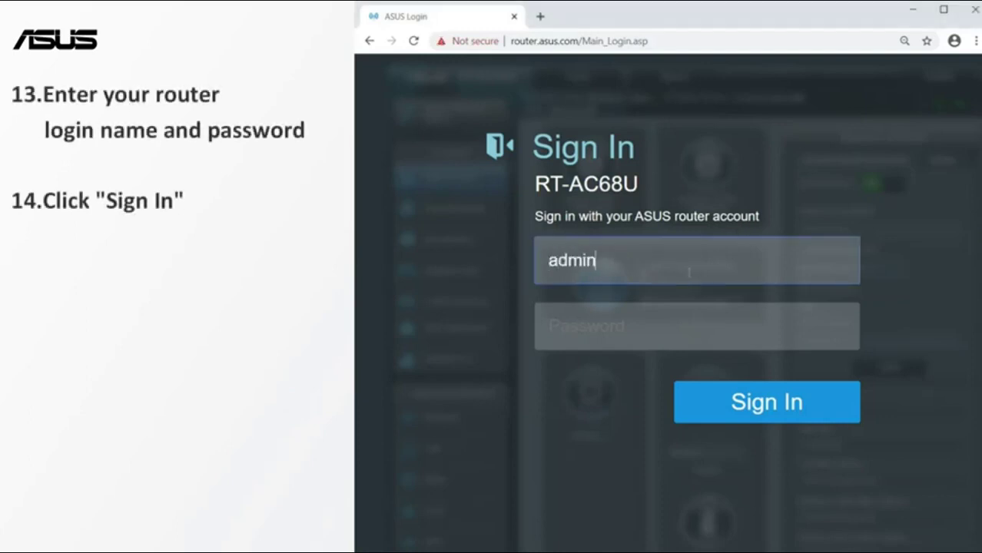
pyautogui.press('Tab')
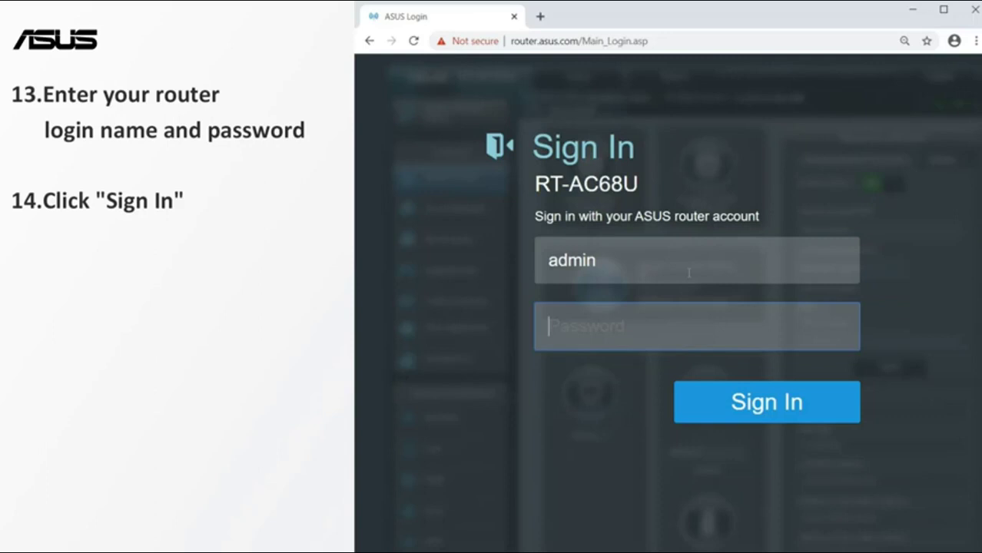
pyautogui.click(718, 405)
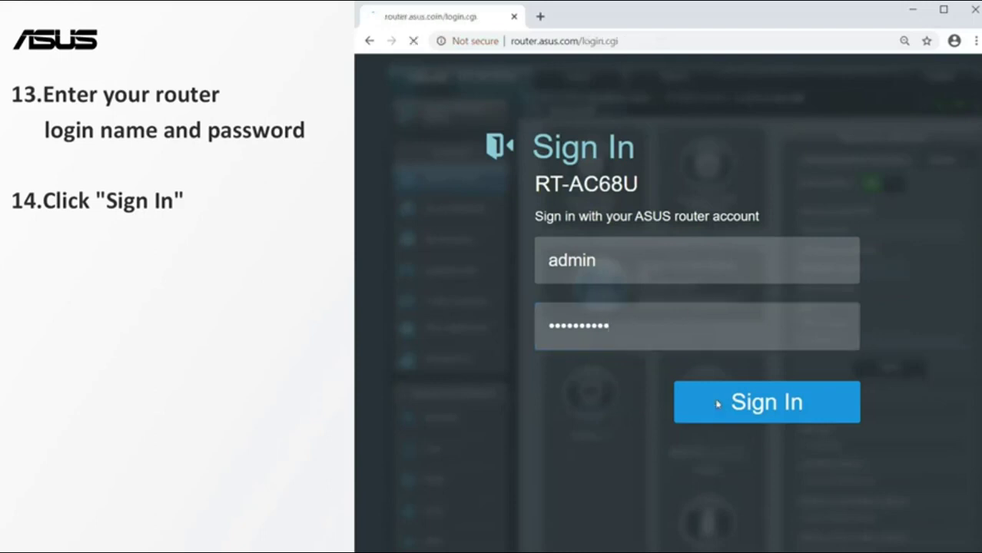